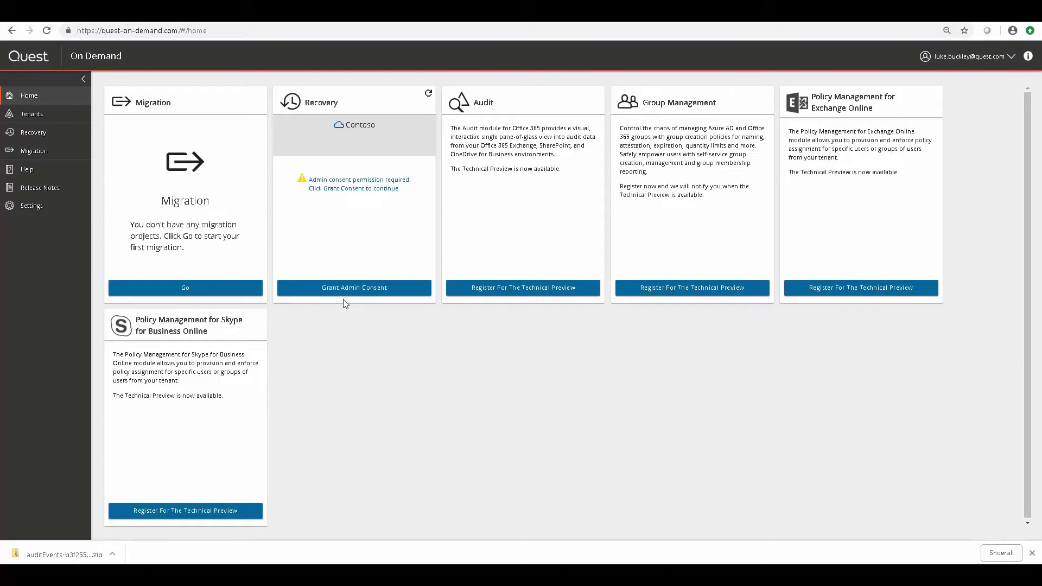
Step: Grant Mailbox Migration consent on the Contoso tenant using the admin account
click(54, 118)
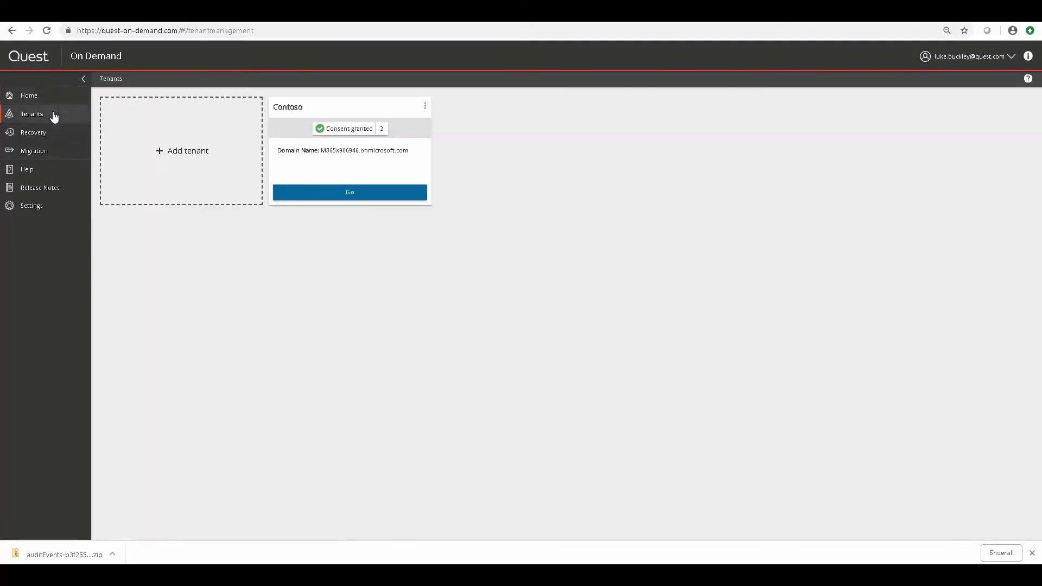
click(368, 196)
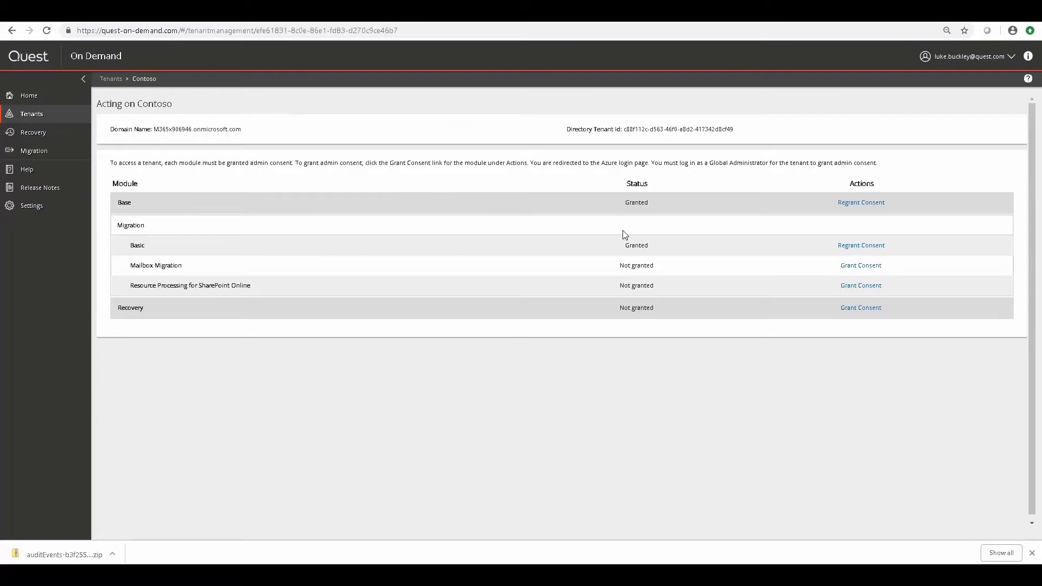
click(846, 267)
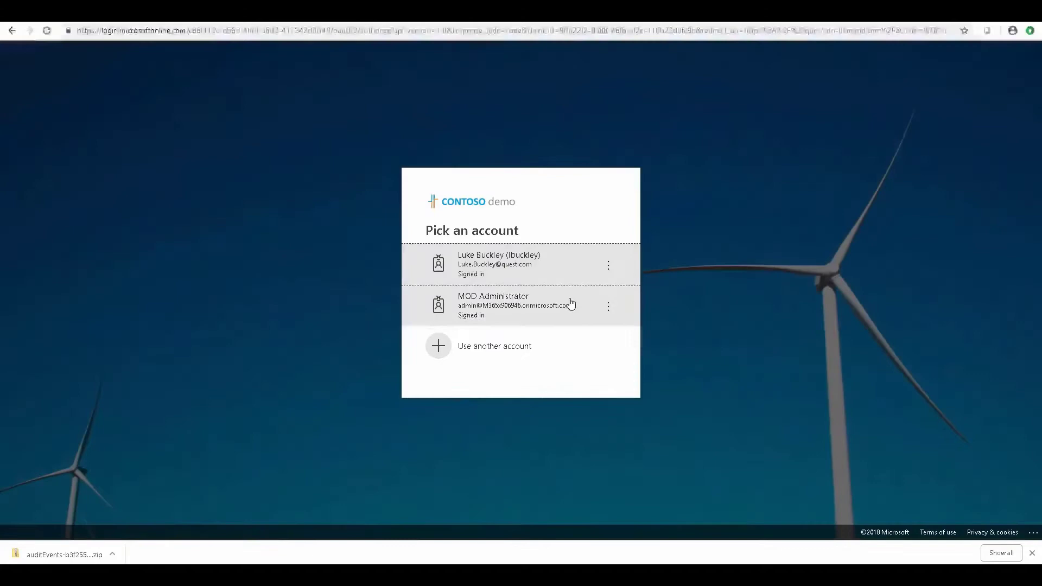
click(571, 304)
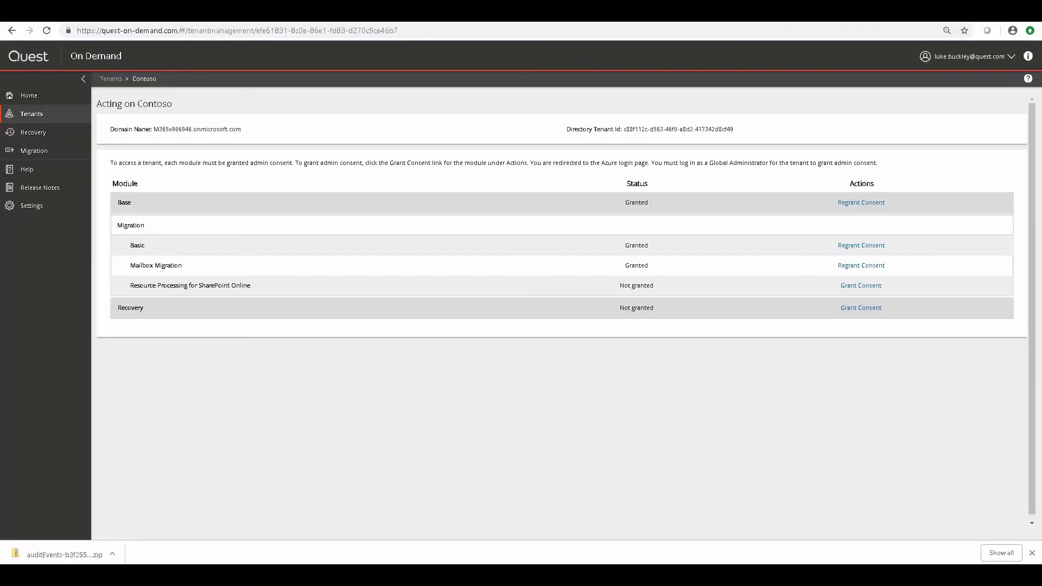
Step: Grant SharePoint Resource Processing consent with the admin account, then go to Migration
click(867, 289)
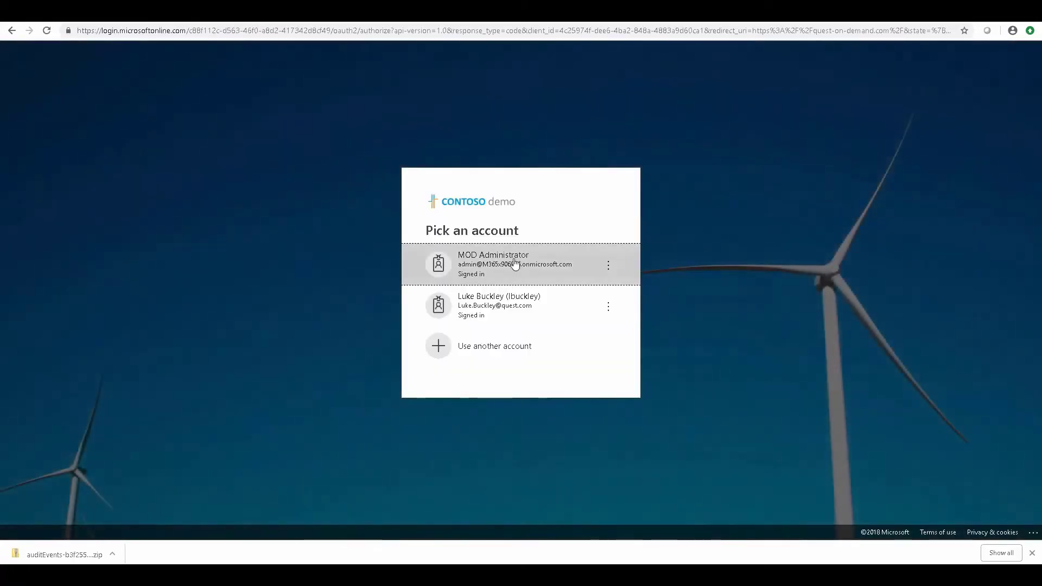
click(515, 264)
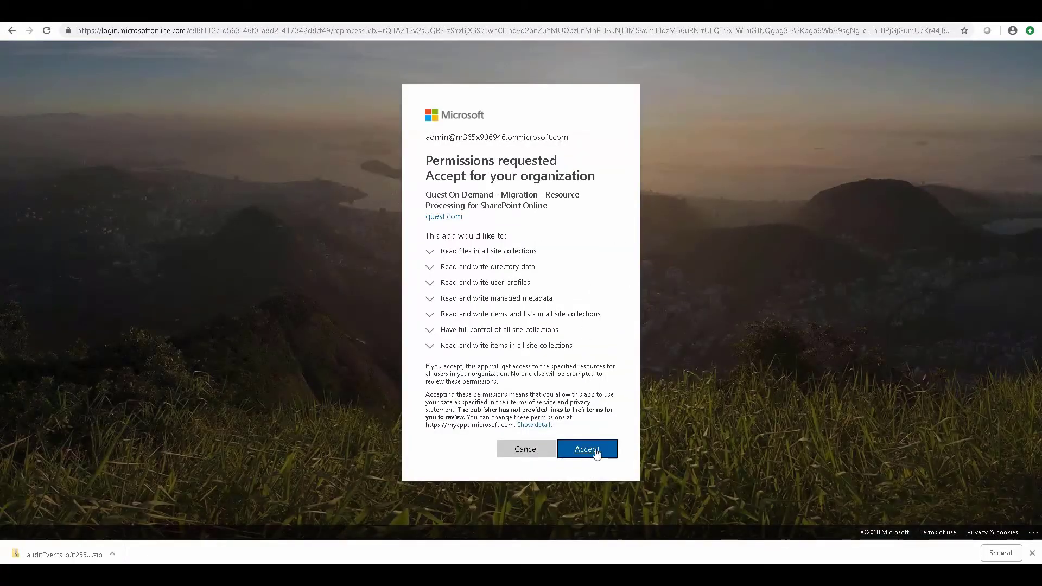
click(596, 454)
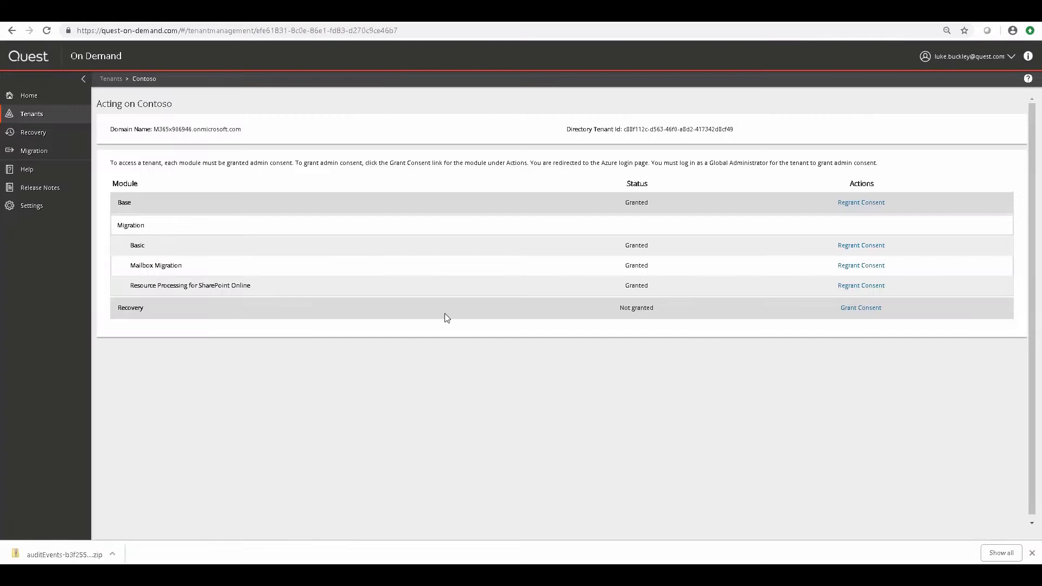
click(58, 152)
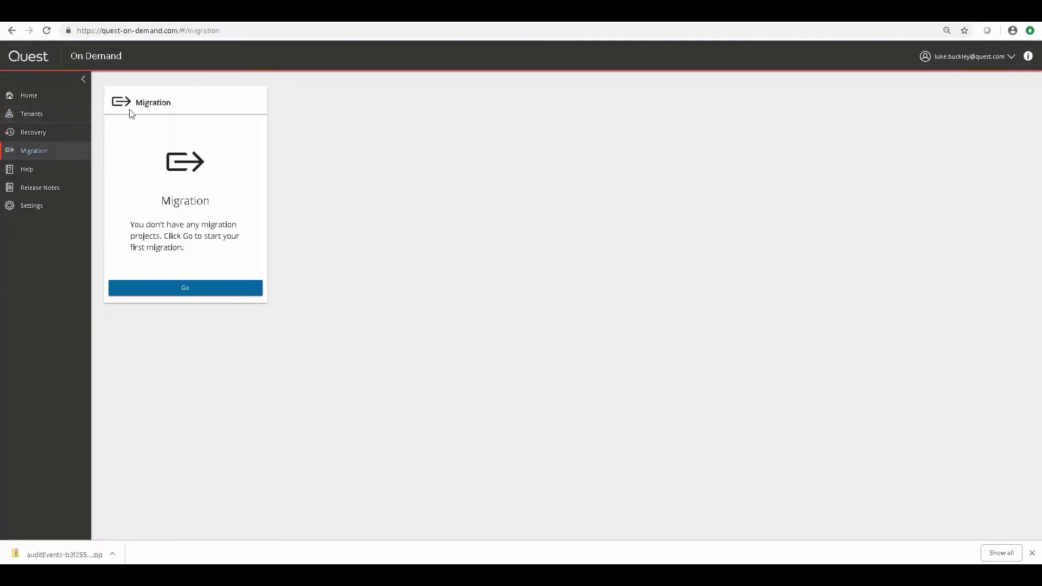
Step: Add a second Contoso tenant by signing in as its admin and accepting the core permissions
click(43, 116)
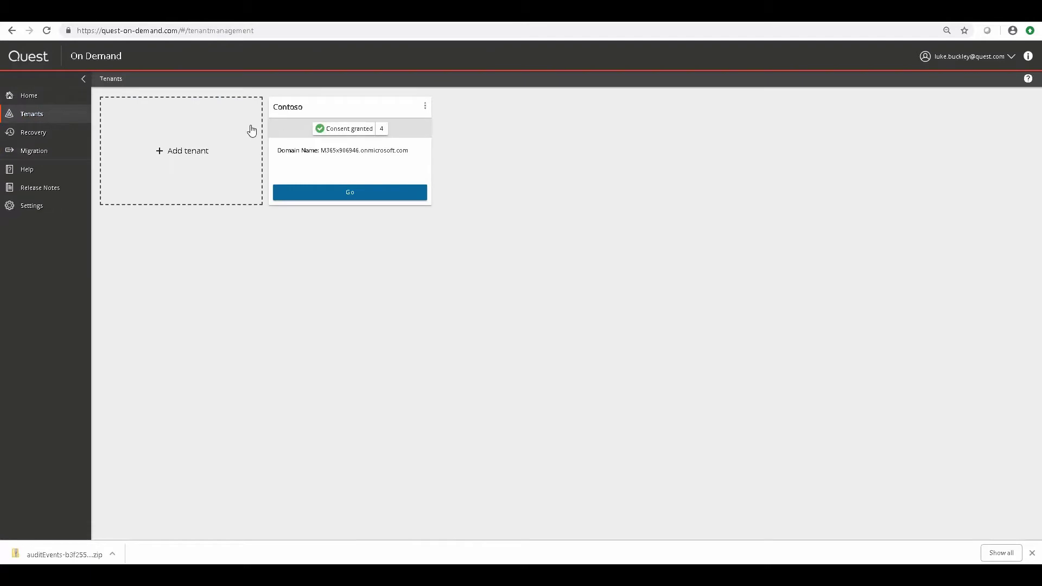
click(180, 147)
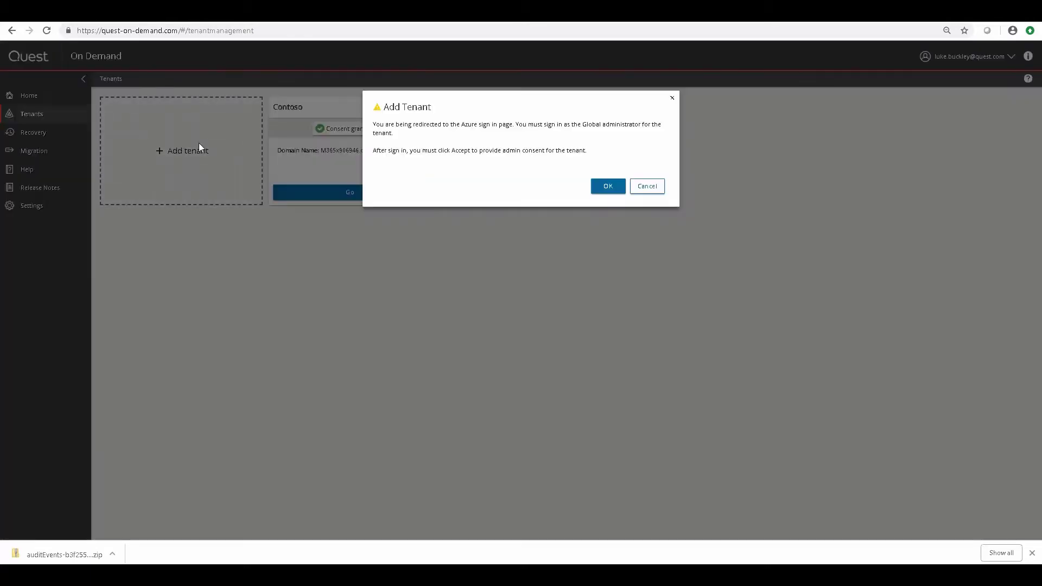
click(607, 186)
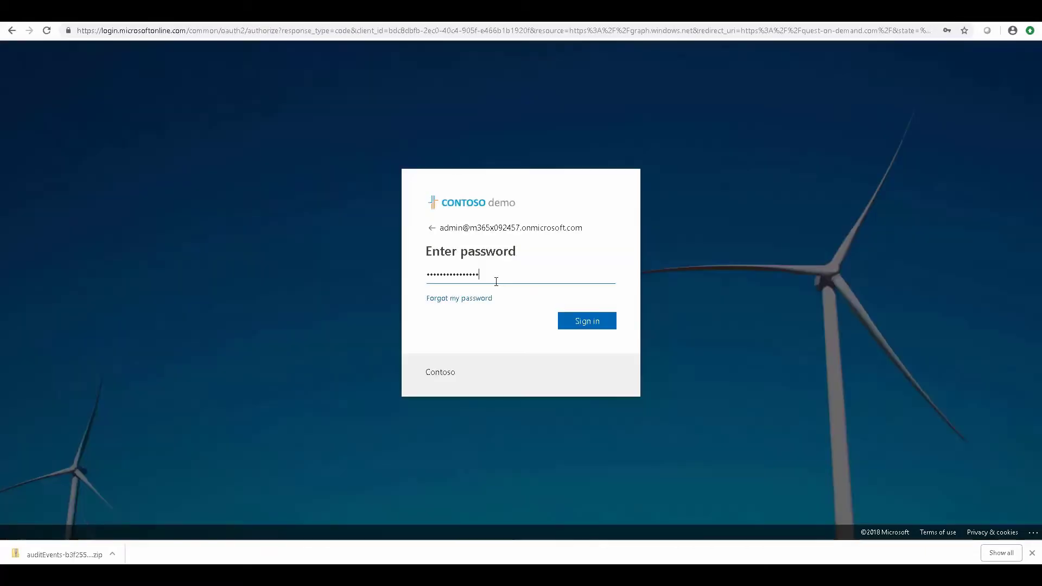
click(587, 332)
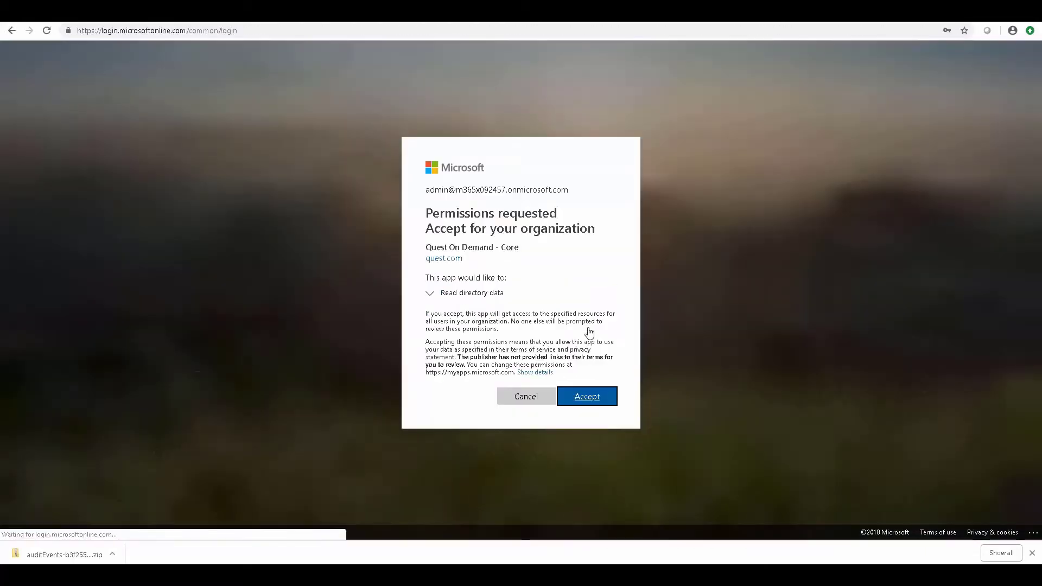
click(601, 400)
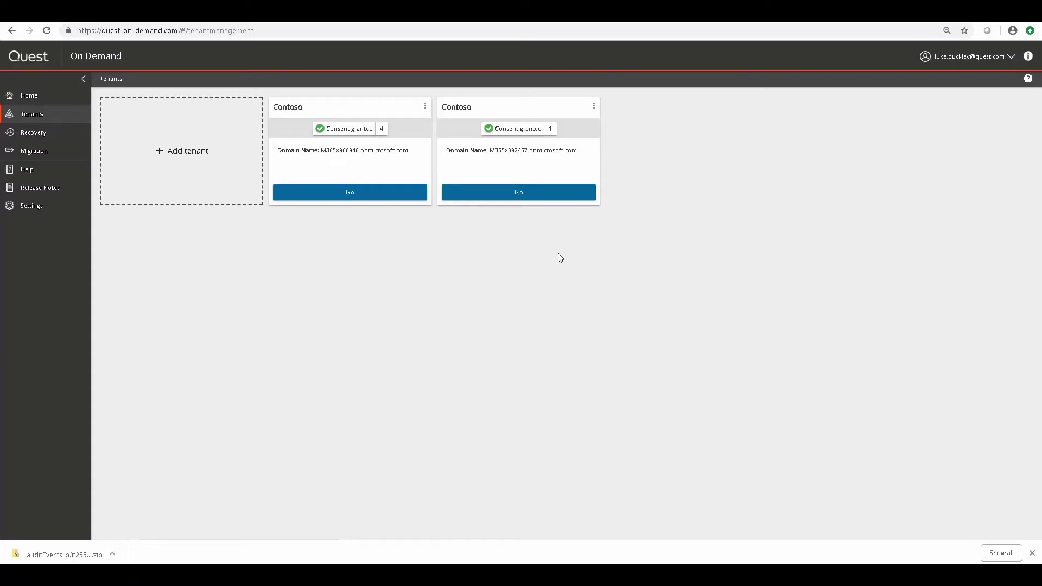
Step: Grant Basic, Mailbox Migration and SharePoint consent on the second Contoso tenant, then open Migration
click(539, 193)
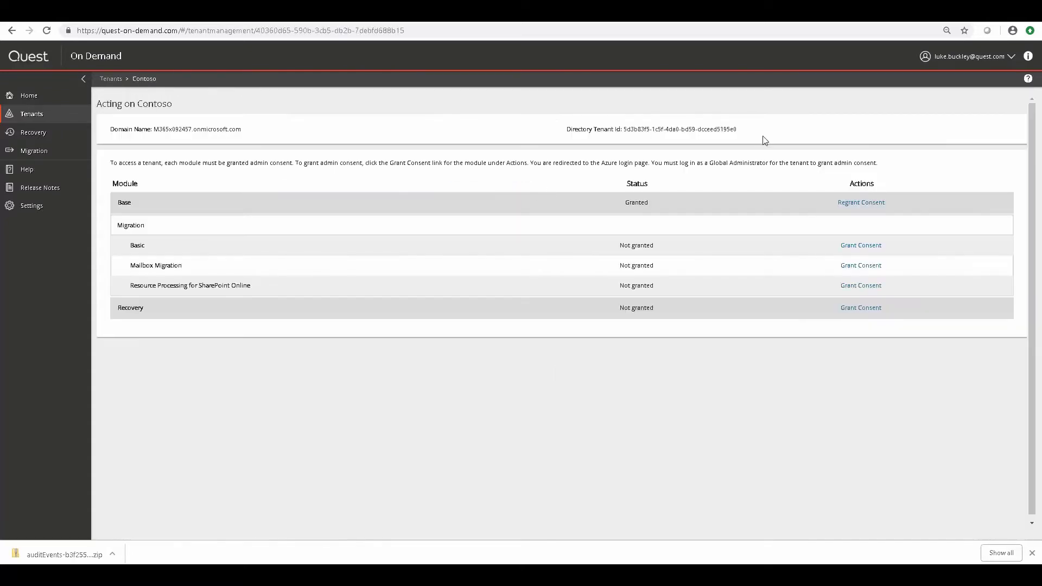
click(860, 245)
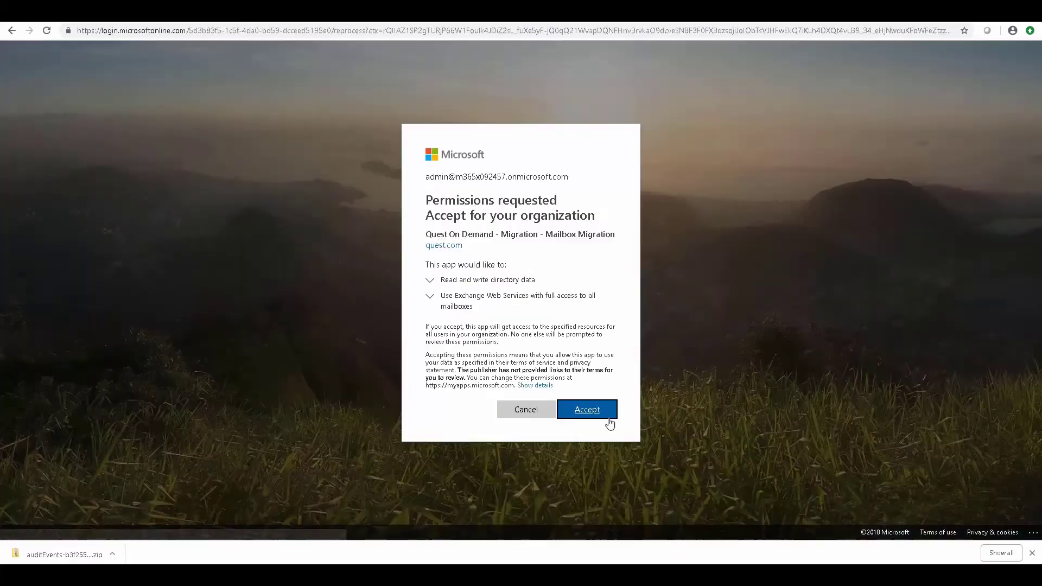
click(608, 419)
click(844, 285)
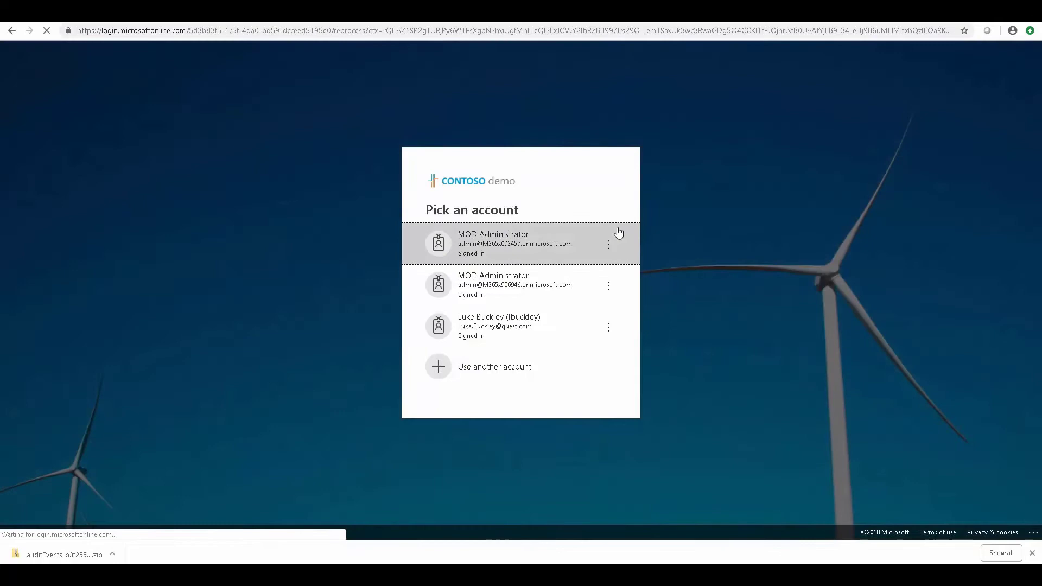
click(617, 233)
click(589, 448)
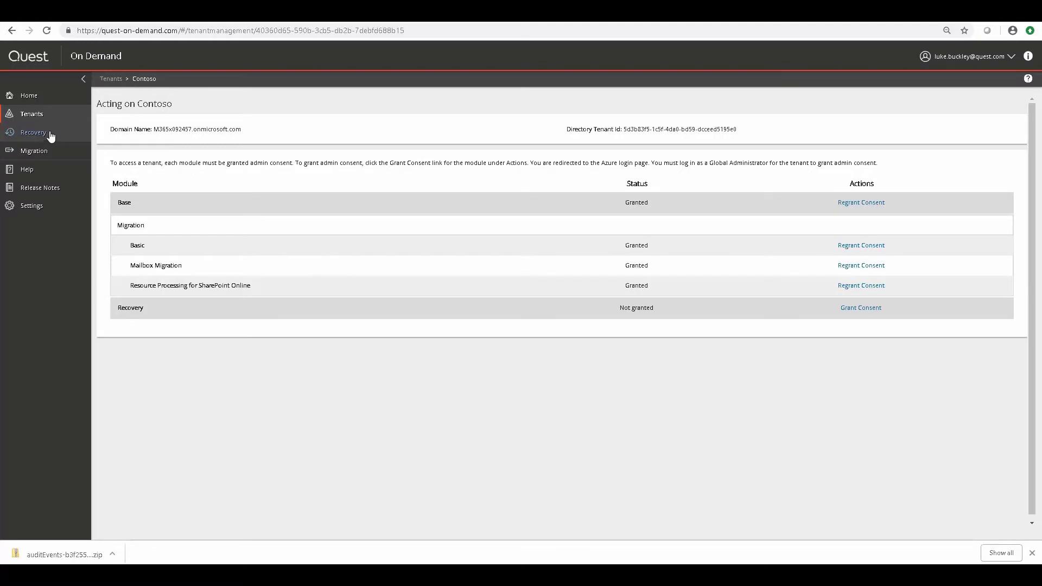
click(48, 158)
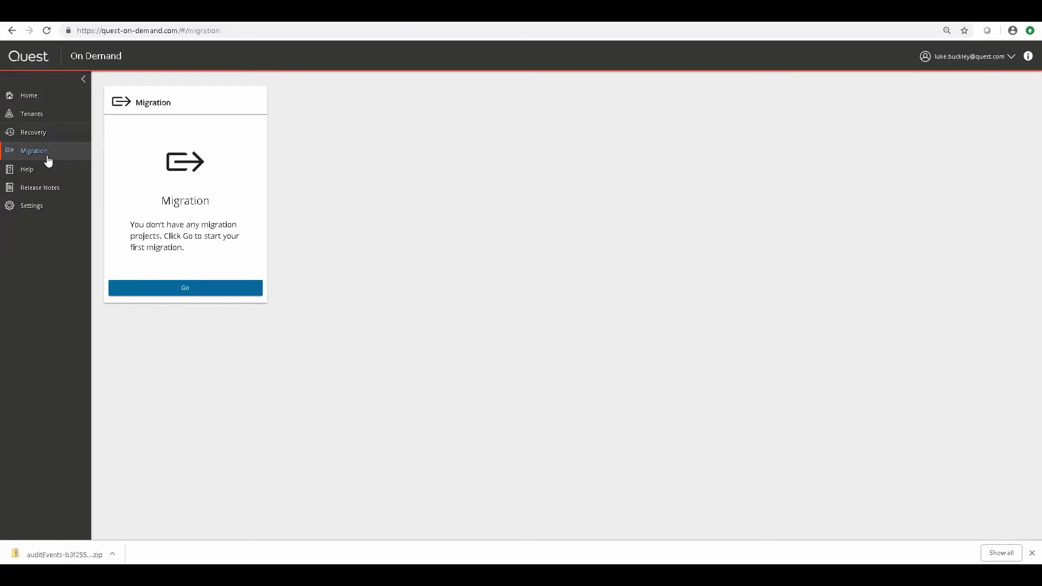
Step: Create a project from M365x906946.onmicrosoft.com to M365x092457.onmicrosoft.com with a description, and save it
click(205, 289)
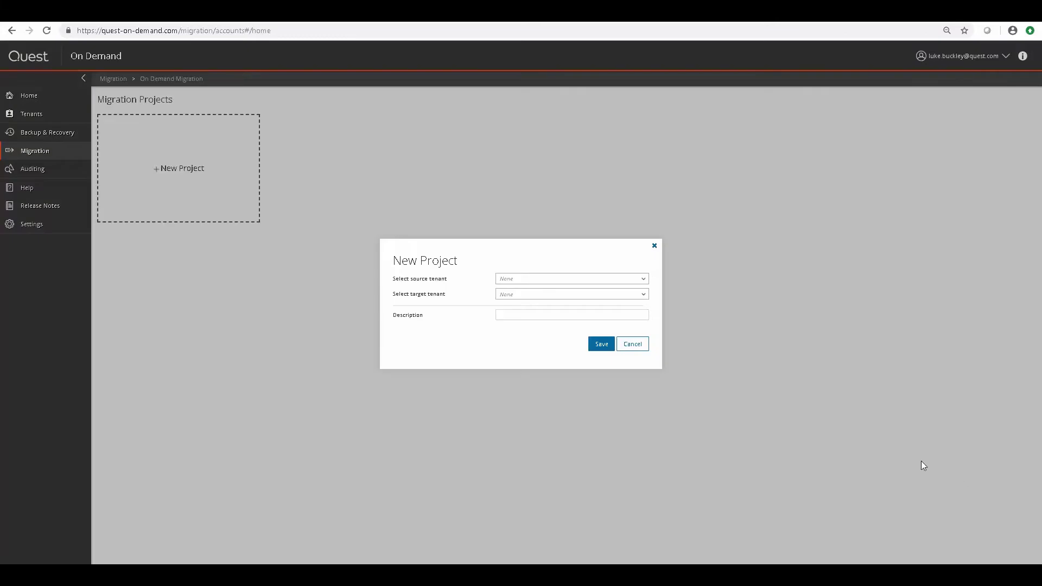
click(591, 281)
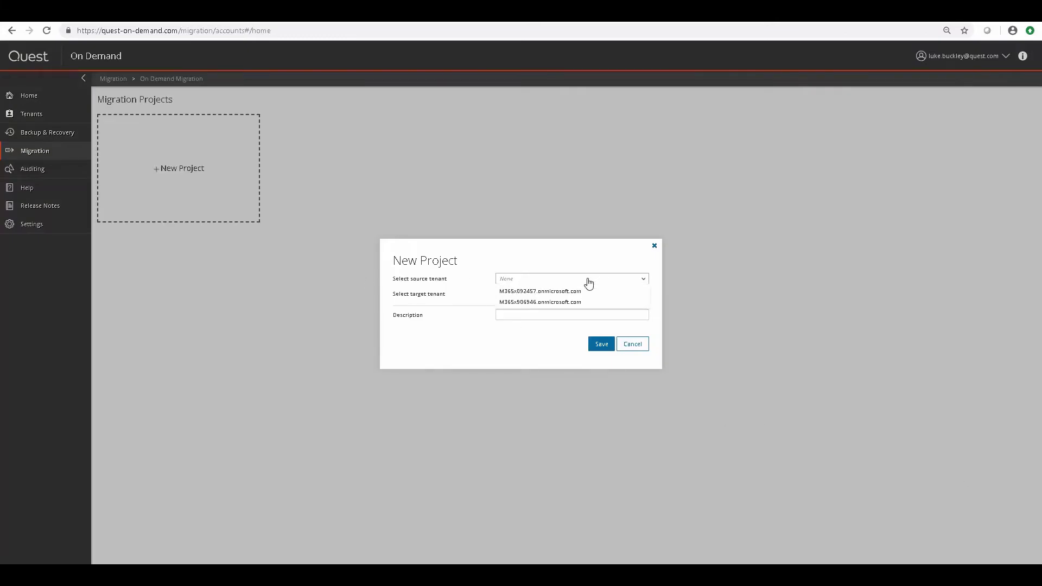
click(548, 301)
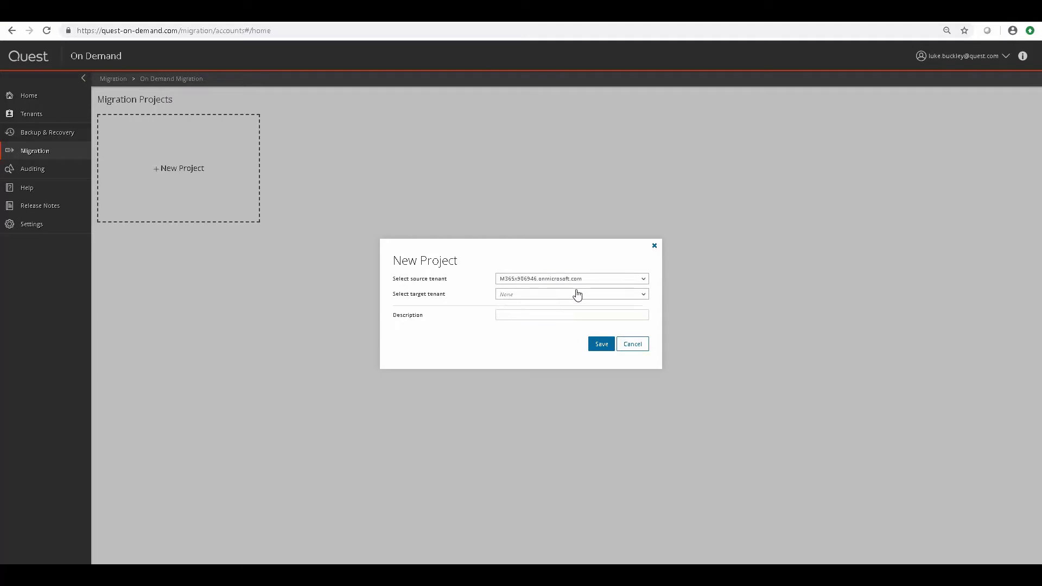
click(576, 293)
click(538, 307)
click(531, 316)
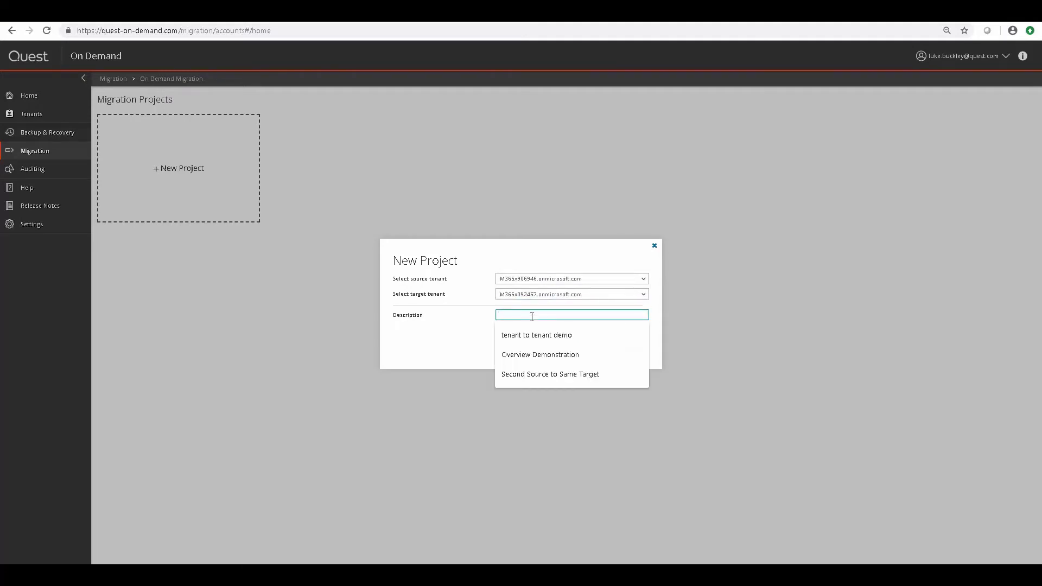
text(Onboarding)
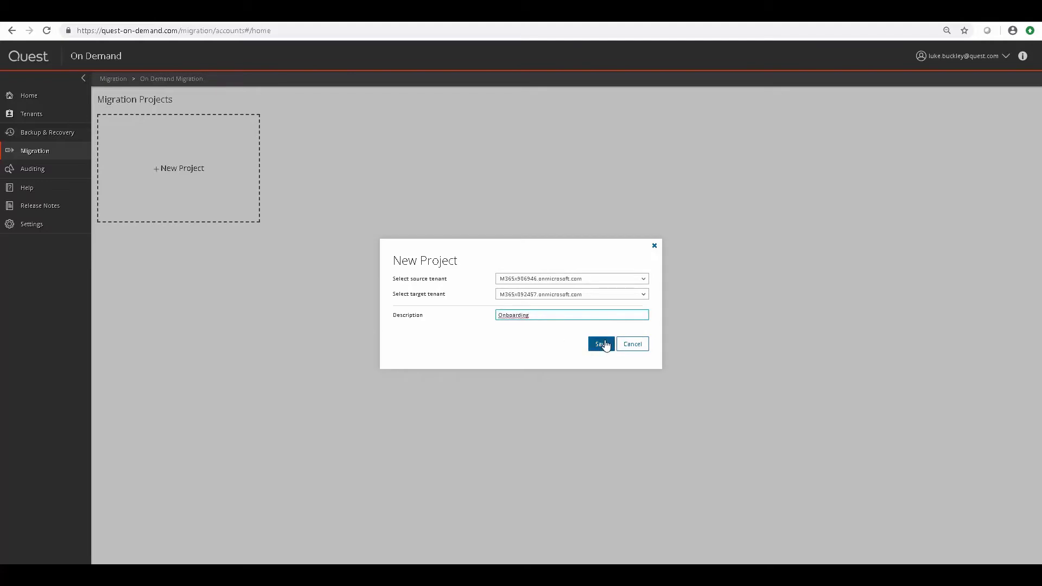
click(602, 344)
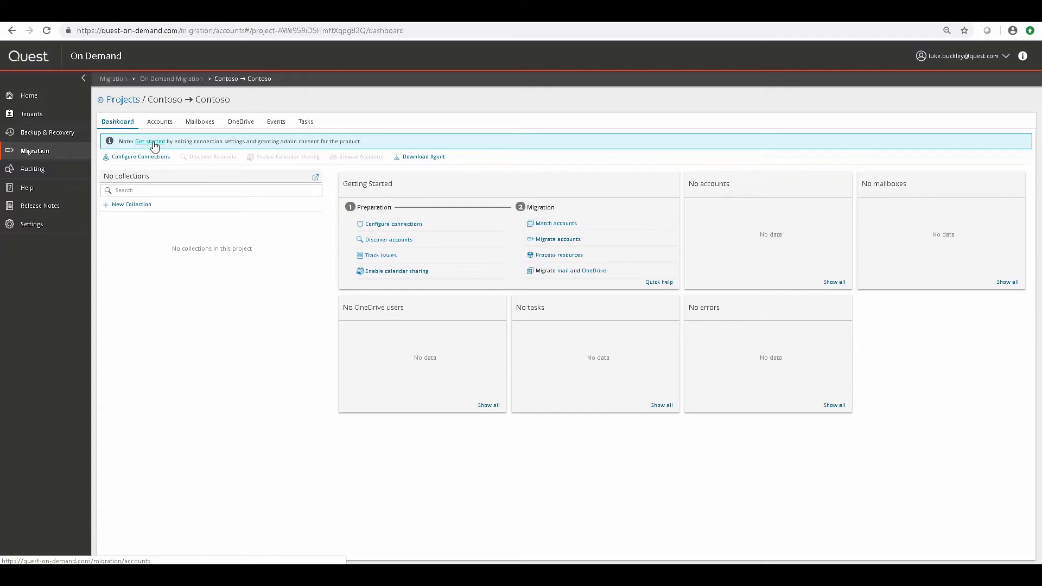
Step: Edit the Source connection, grant admin consent as the source tenant administrator, and save
click(154, 142)
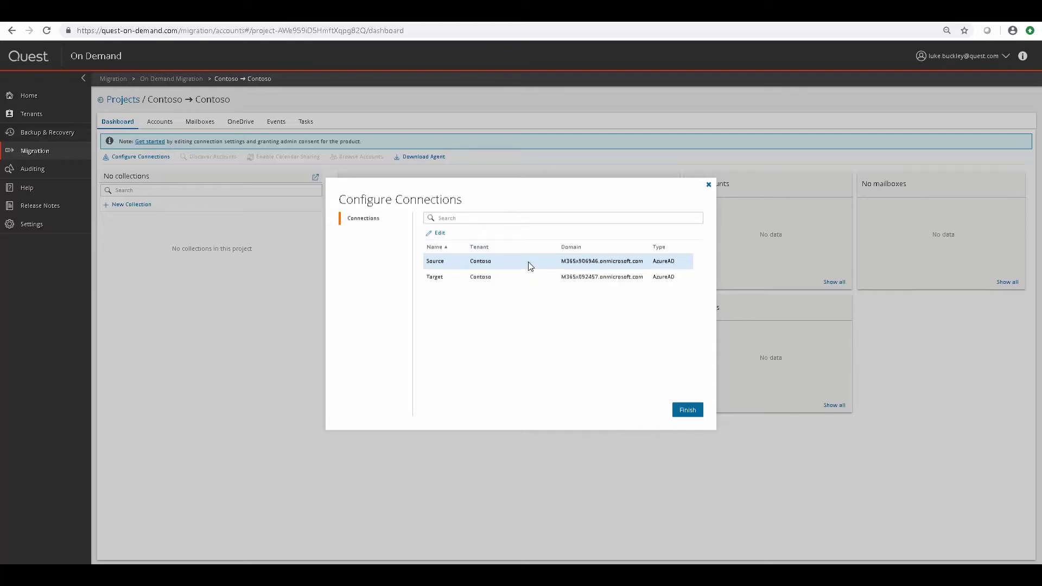
click(437, 234)
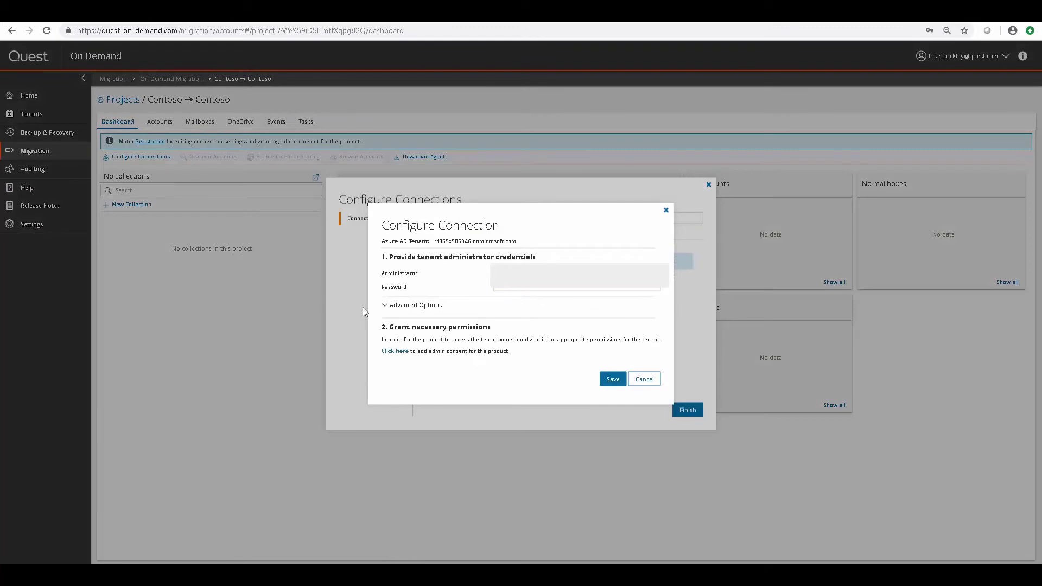
click(386, 307)
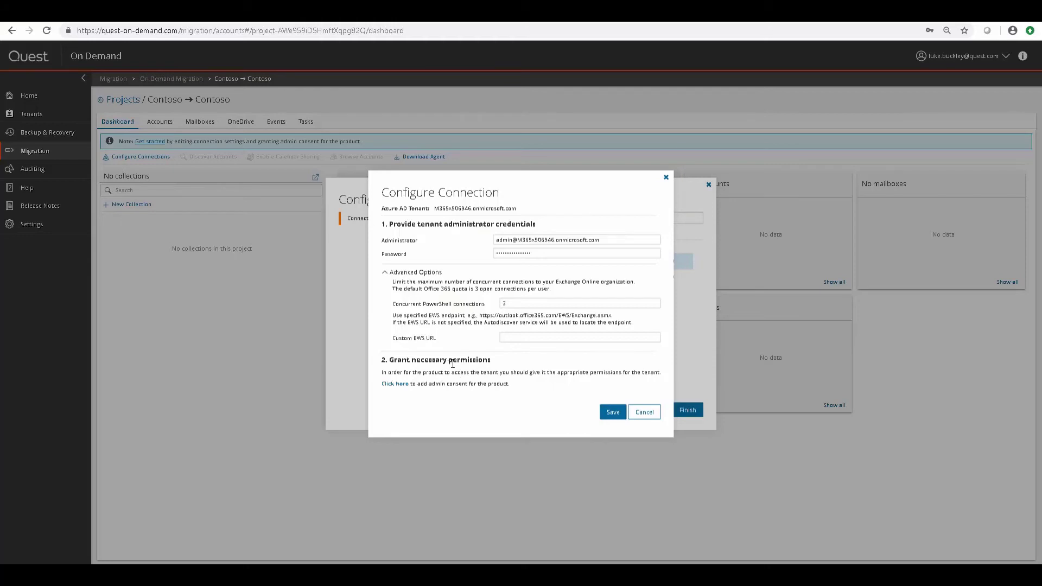
click(395, 384)
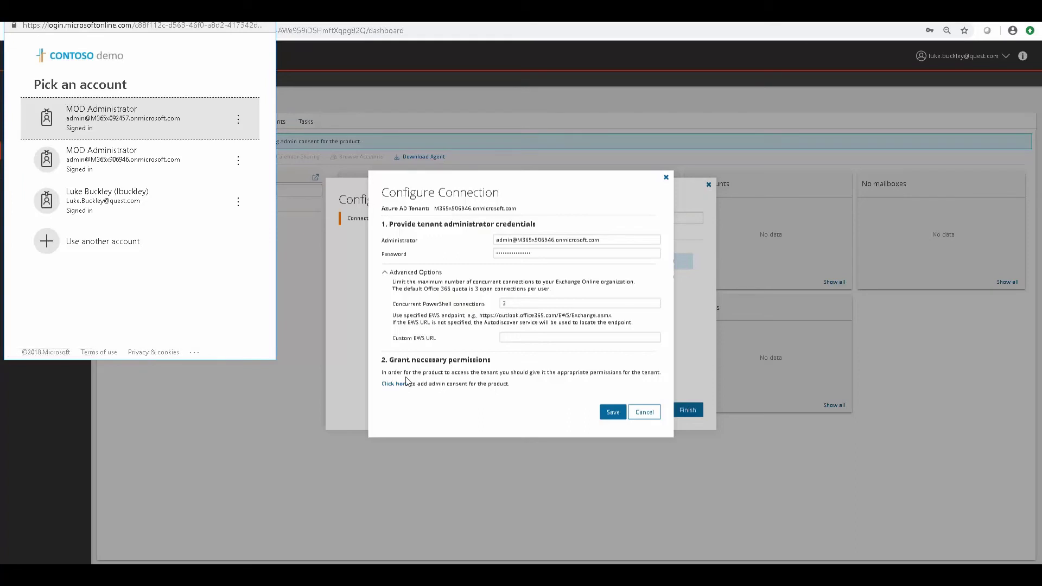
click(178, 174)
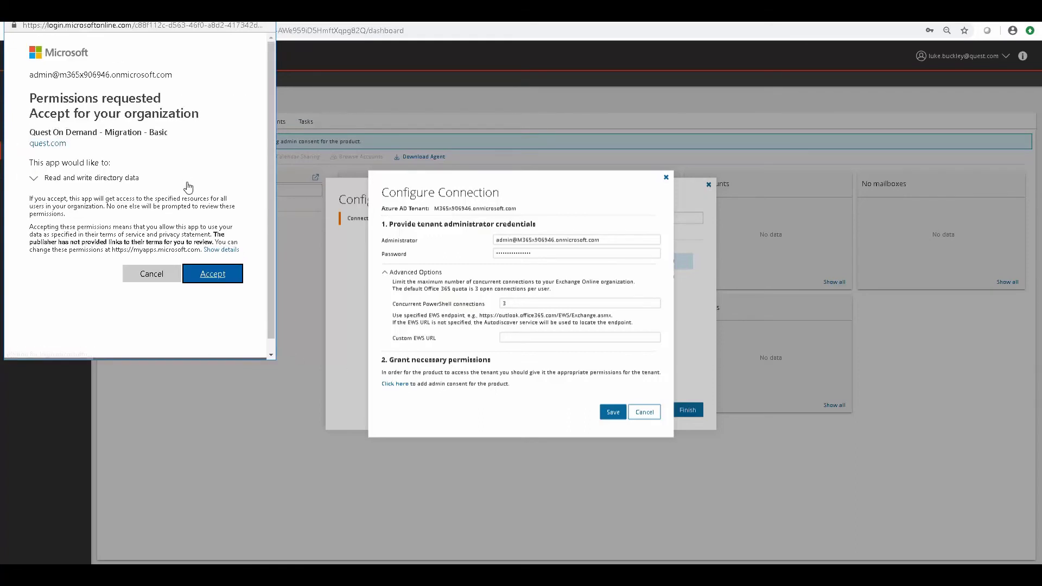
click(212, 273)
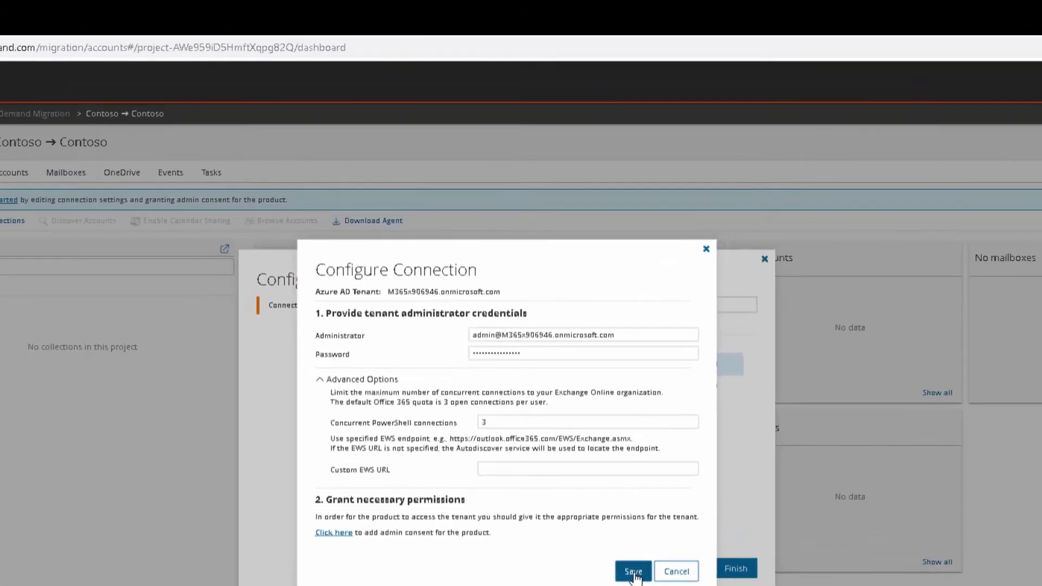
click(633, 571)
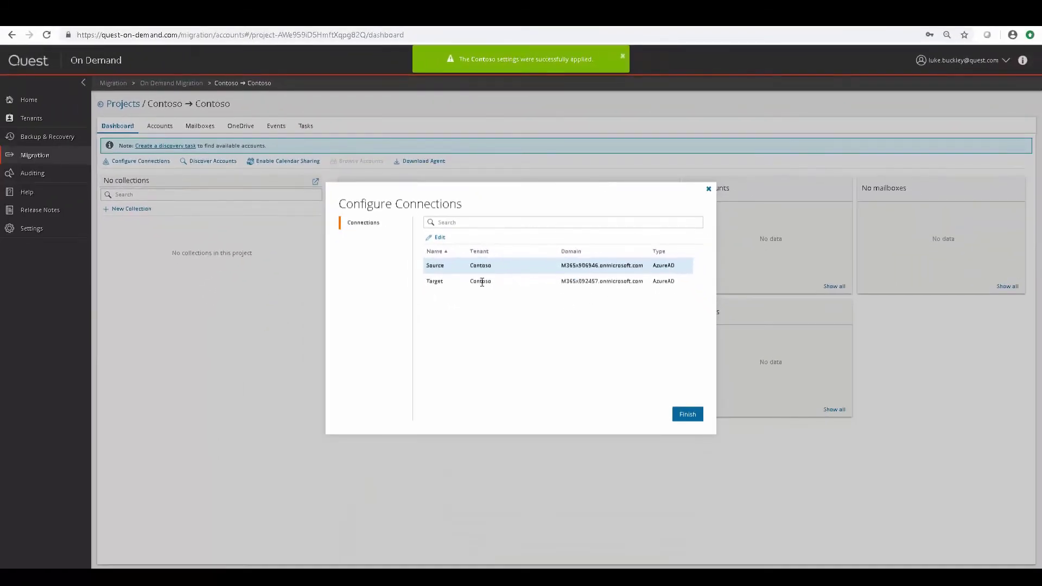
Step: Grant admin consent on the Target connection, save it, decline password storage, and finish
click(484, 281)
click(436, 237)
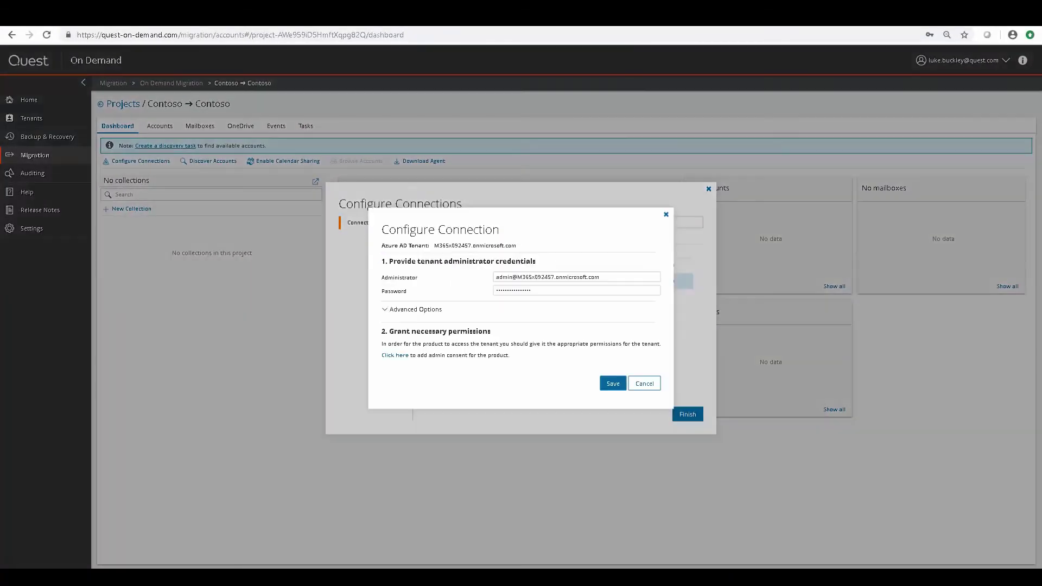
click(394, 356)
click(197, 114)
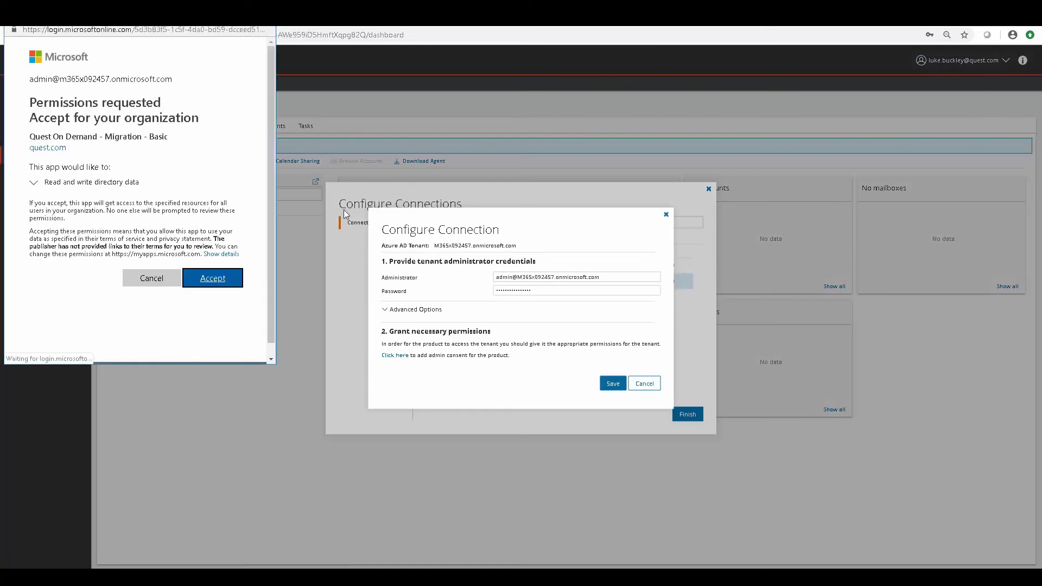
click(212, 276)
click(613, 383)
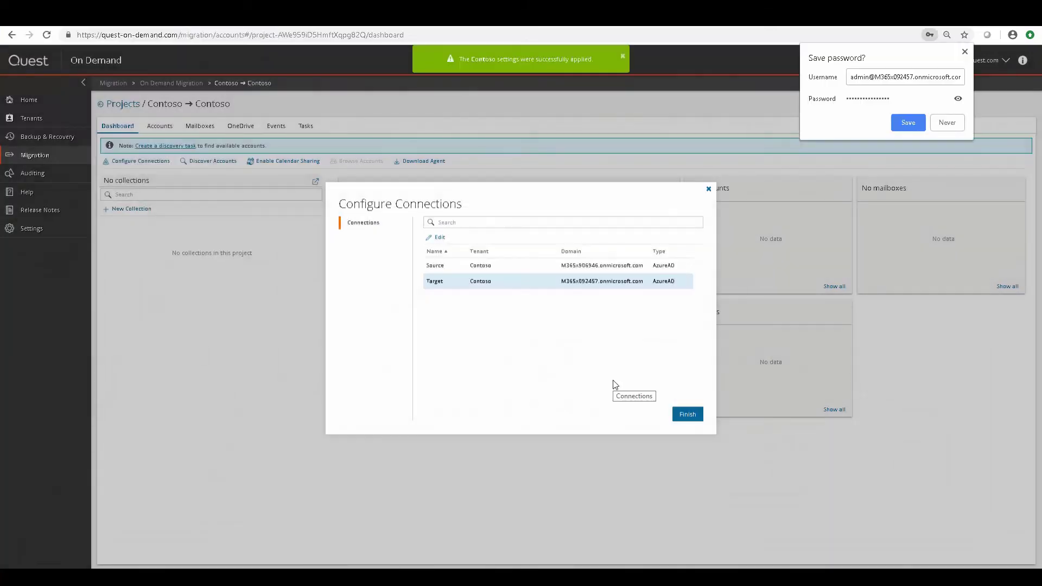
click(956, 124)
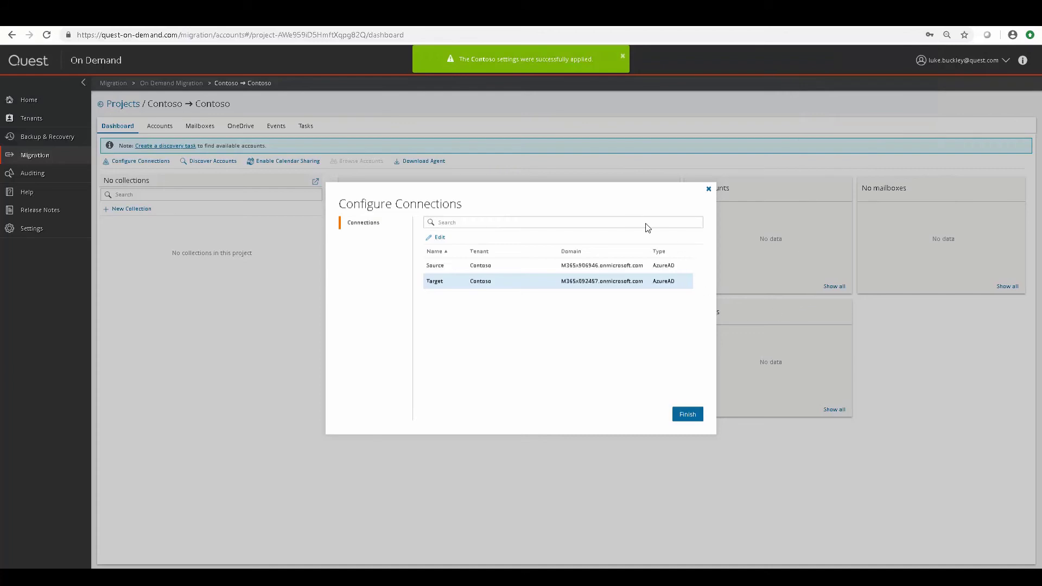
click(688, 415)
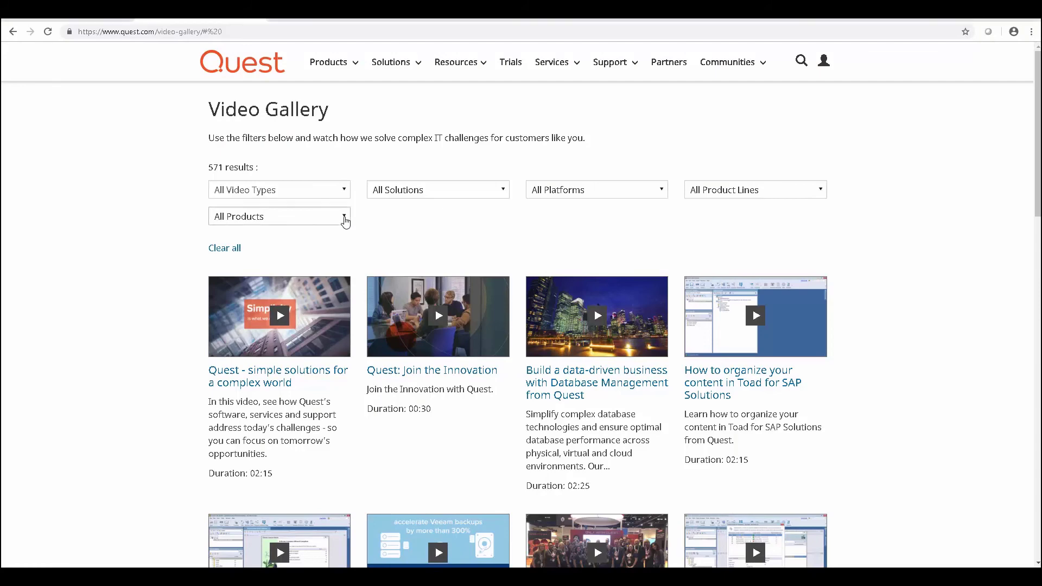
Step: Filter the Video Gallery to the On Demand Migration product, leaving 11 videos
click(345, 220)
scroll(341, 270, down, 3)
scroll(338, 269, down, 10)
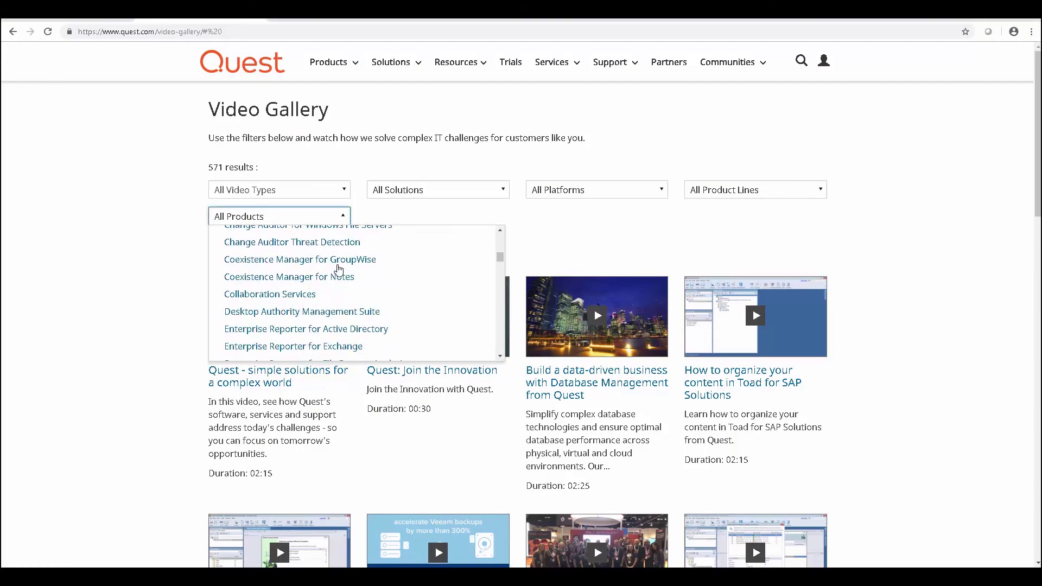
scroll(338, 270, down, 8)
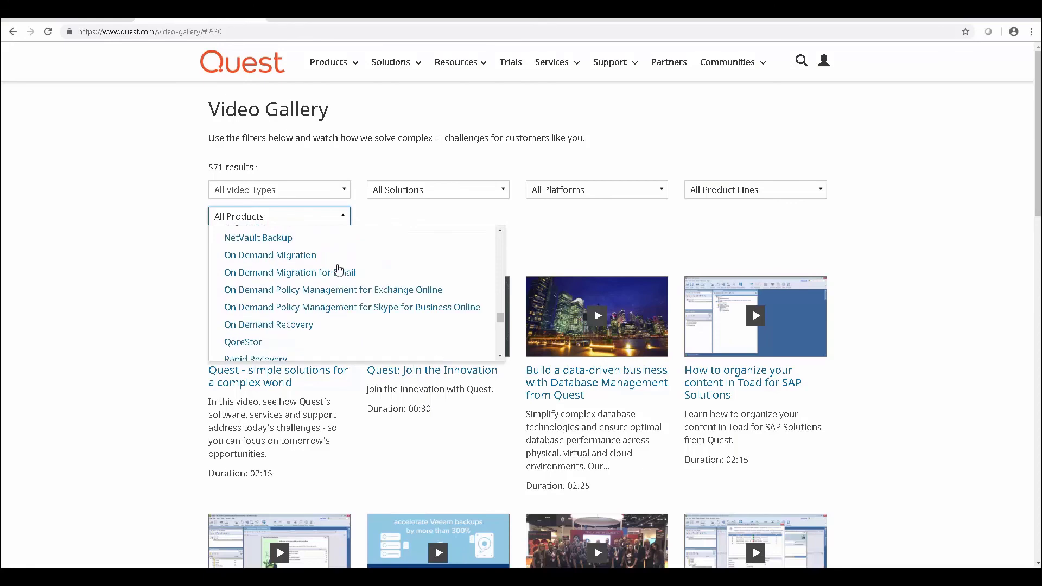
click(309, 255)
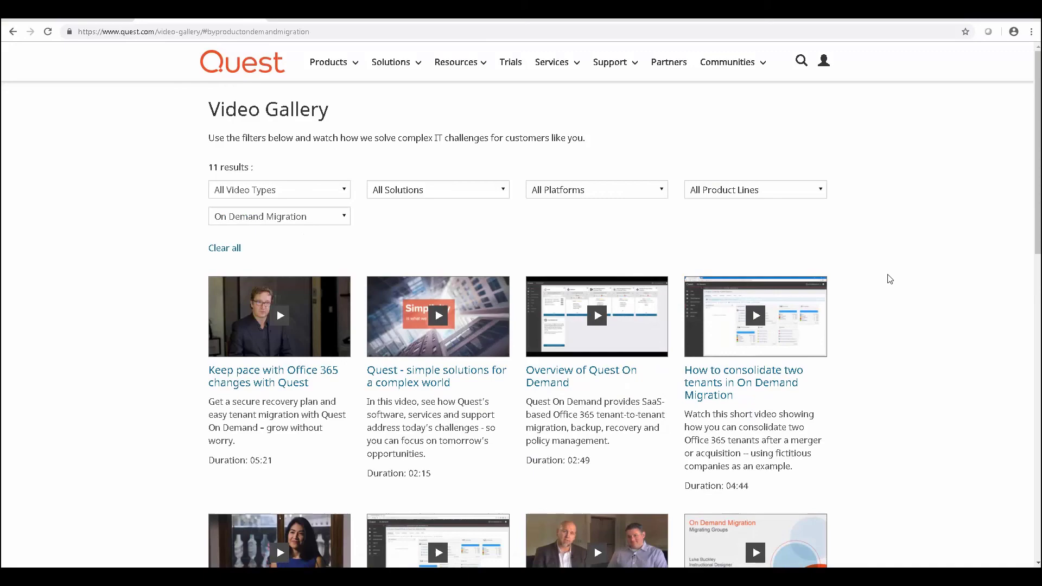
scroll(889, 279, down, 2)
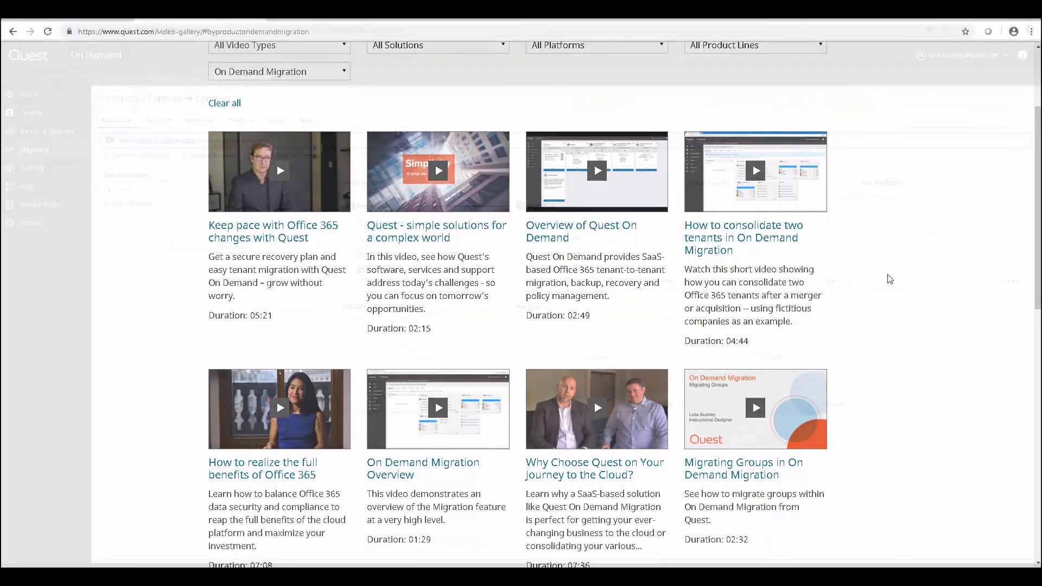